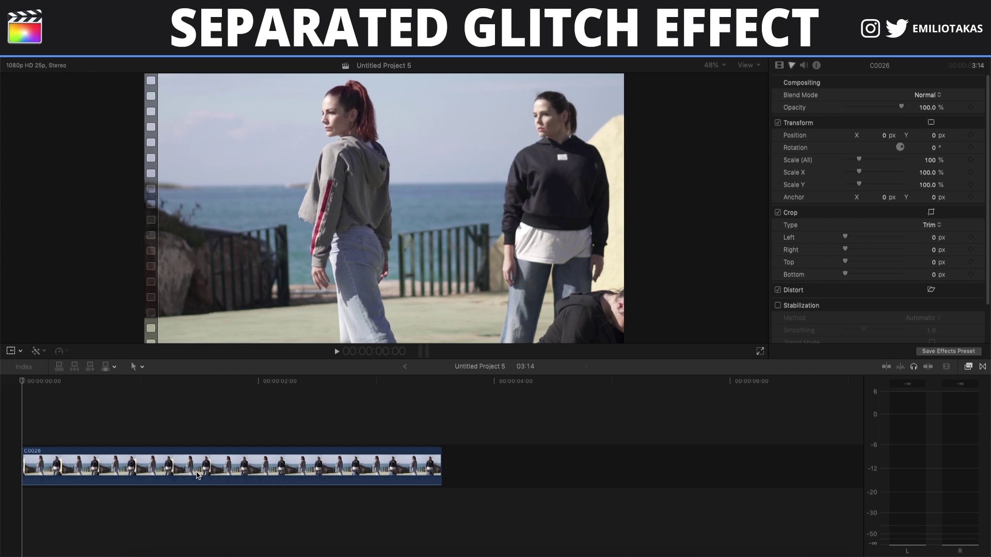
Step: Duplicate clip C0026 onto the track above the original and start an effects search
left_click(195, 470, "alt")
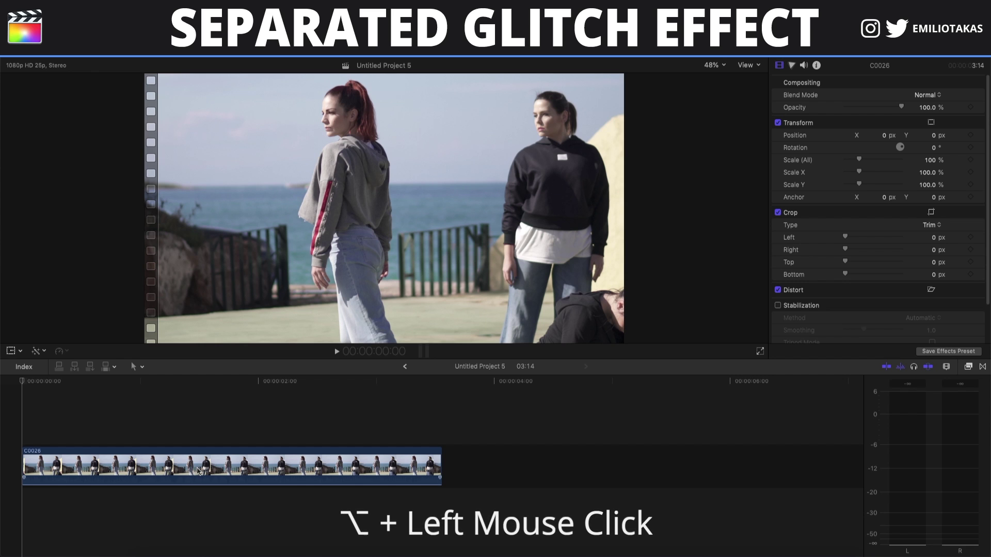
left_click_drag(198, 467, 196, 432)
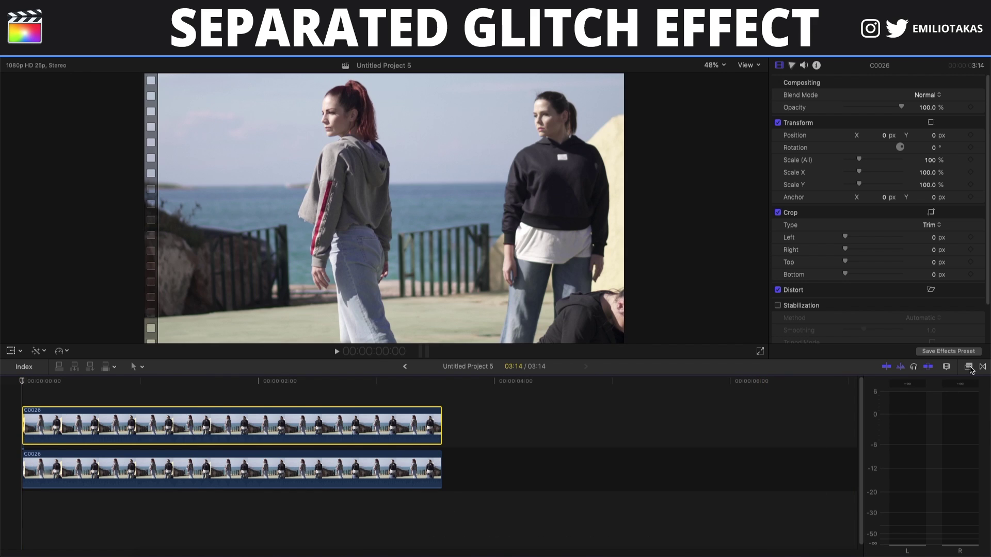
left_click(968, 366)
left_click(548, 549)
Step: Search the effects for 'mask' and apply Draw Mask to the upper copy
type("mask")
left_click_drag(599, 465, 346, 430)
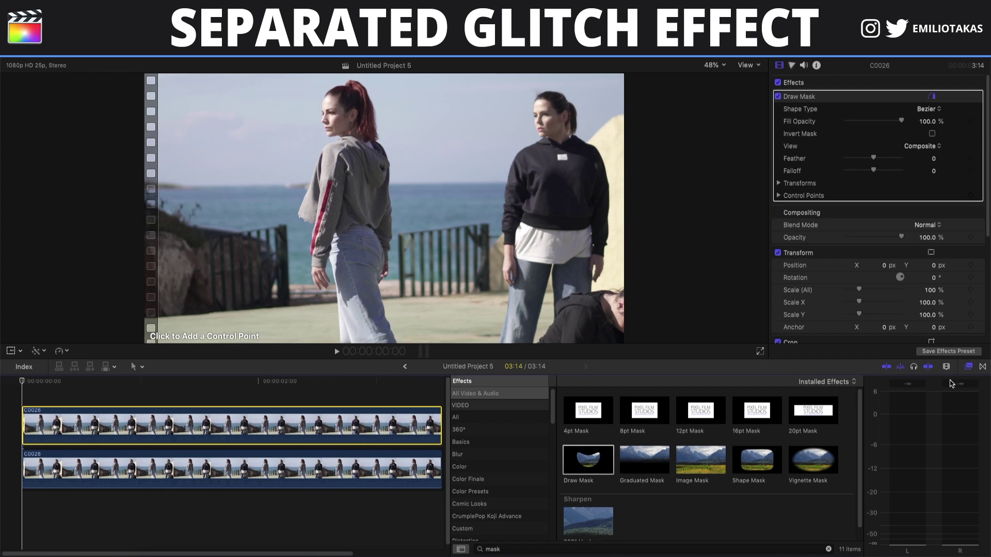
left_click(968, 366)
Step: Trace mask points from the woman's head along her hair and down her side
left_click(346, 78)
left_click(342, 83)
left_click(336, 83)
left_click(330, 86)
left_click(325, 90)
left_click(323, 92)
left_click(321, 98)
left_click(319, 103)
left_click(317, 108)
left_click(317, 112)
left_click(318, 116)
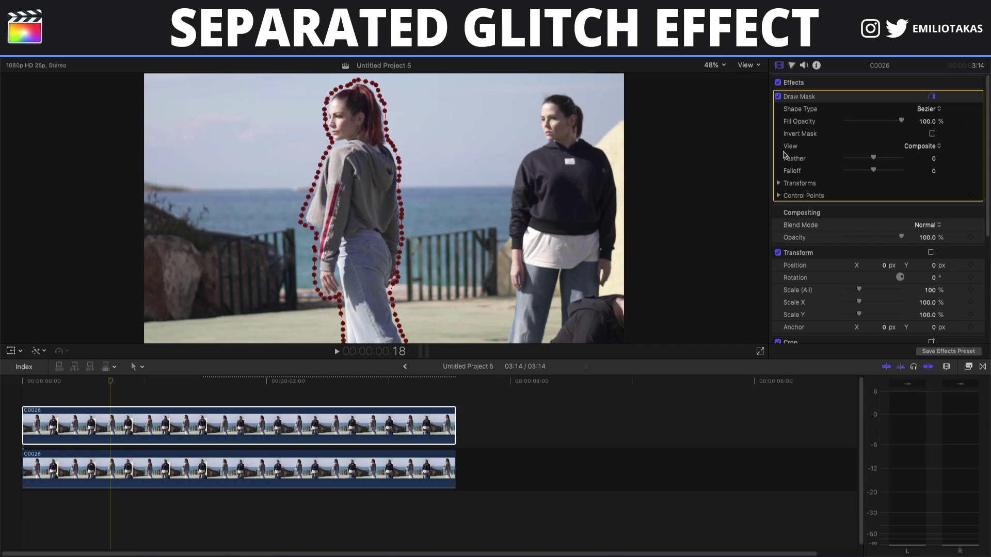
Step: Set the Draw Mask feather to 100 and the upper copy's blend mode to Darken
left_click_drag(874, 161, 912, 162)
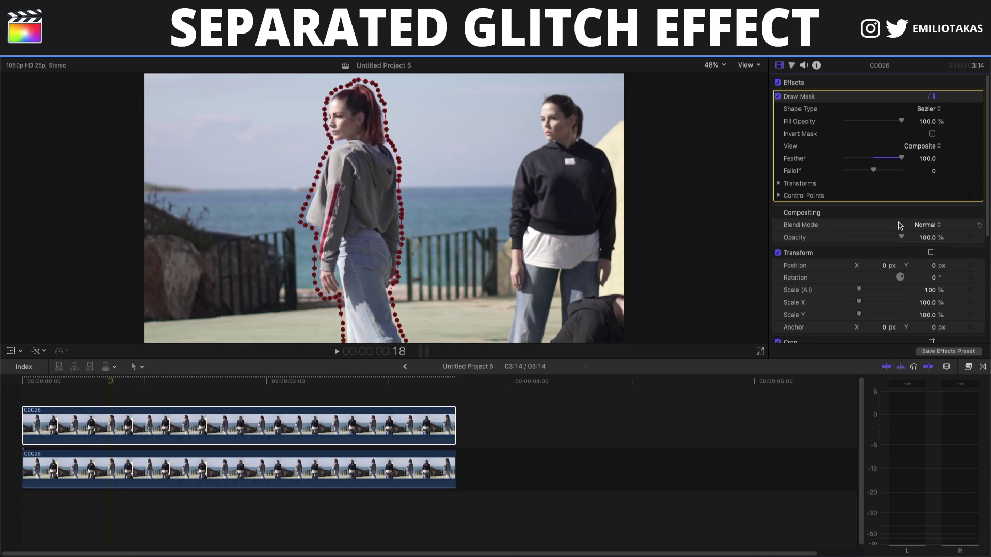
left_click(928, 226)
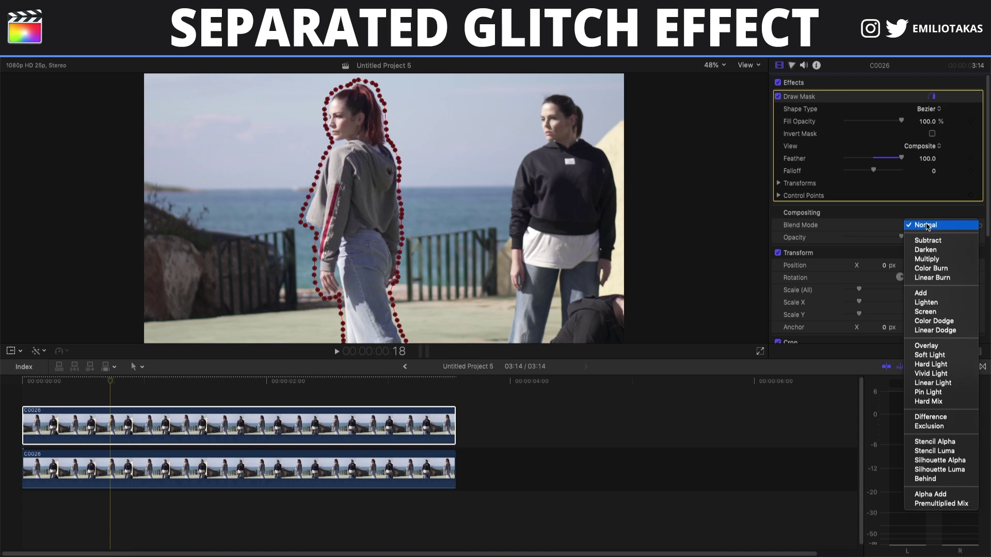
left_click(929, 250)
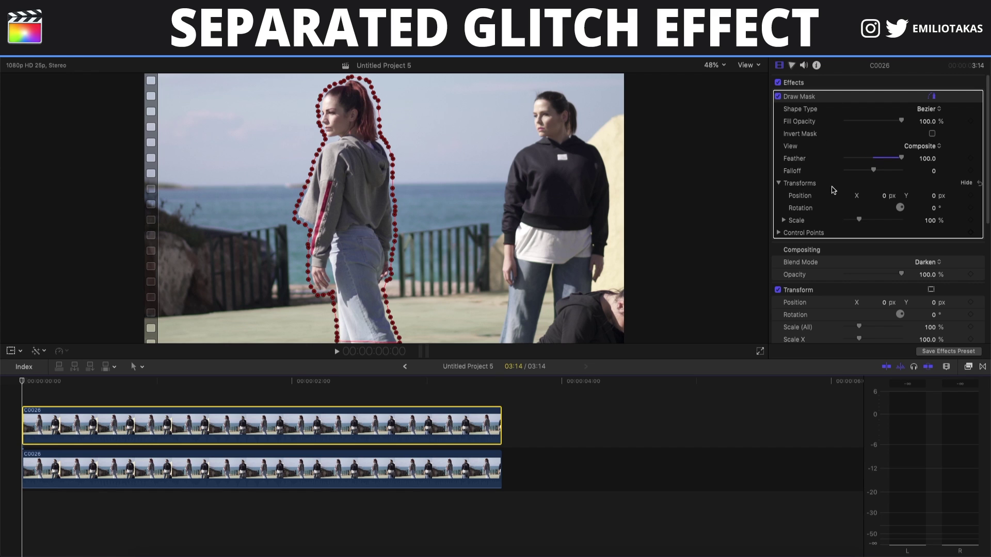
Step: Keyframe the mask position, then at frame 5 shift the mask to stay on the woman
left_click(970, 196)
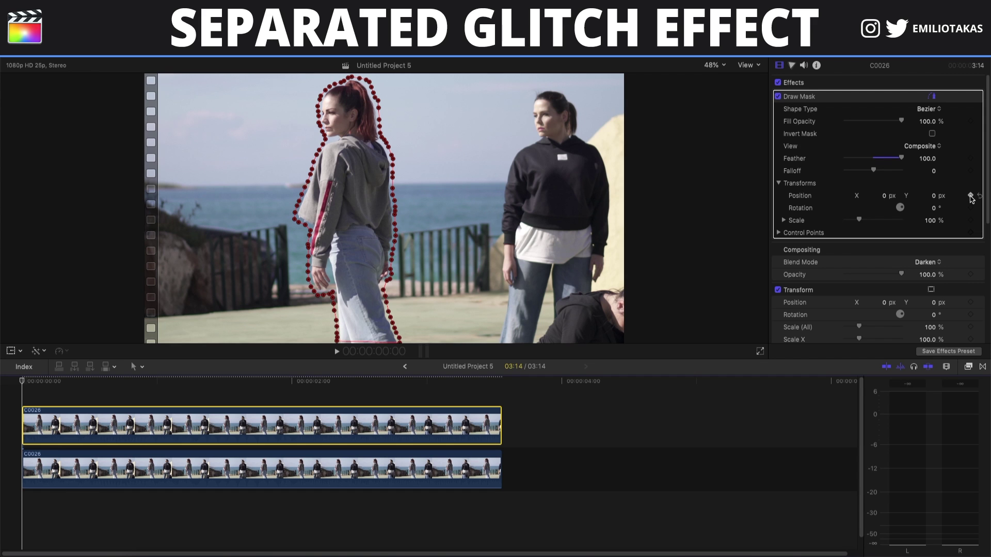
left_click(146, 382)
left_click(48, 402)
left_click_drag(350, 191, 370, 201)
key("Right")
key("Right")
key("Right")
key("Right")
key("Right")
key("Right")
key("Right")
key("Right")
key("Right")
key("Right")
key("Right")
key("Right")
key("Right")
key("Right")
key("Right")
key("Right")
key("Right")
key("Right")
key("Right")
key("Right")
key("Right")
key("Right")
key("Right")
key("Right")
key("Right")
key("Right")
key("Right")
key("Right")
key("Right")
key("Right")
key("Right")
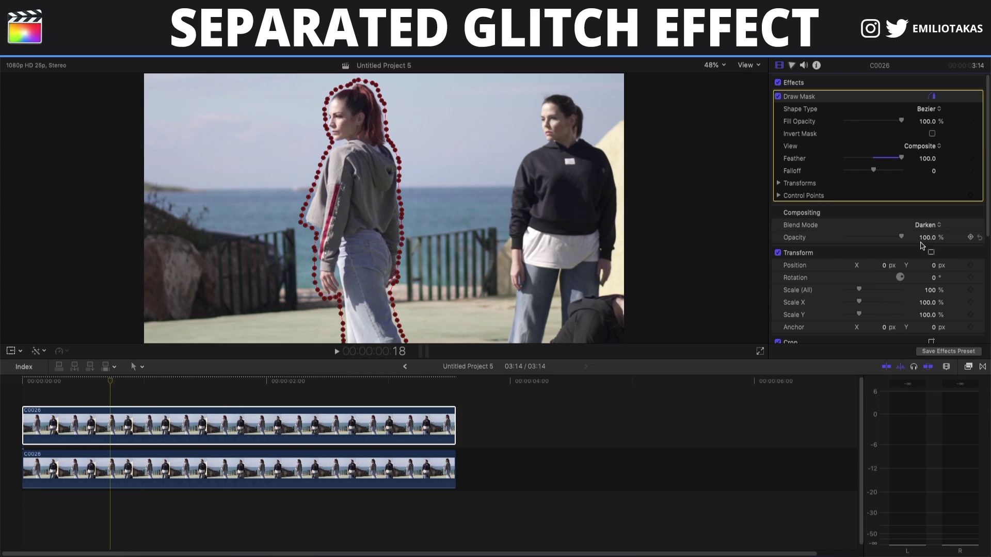
Step: Search the effects for 'ba' and apply Bad TV to the masked top clip
left_click(968, 367)
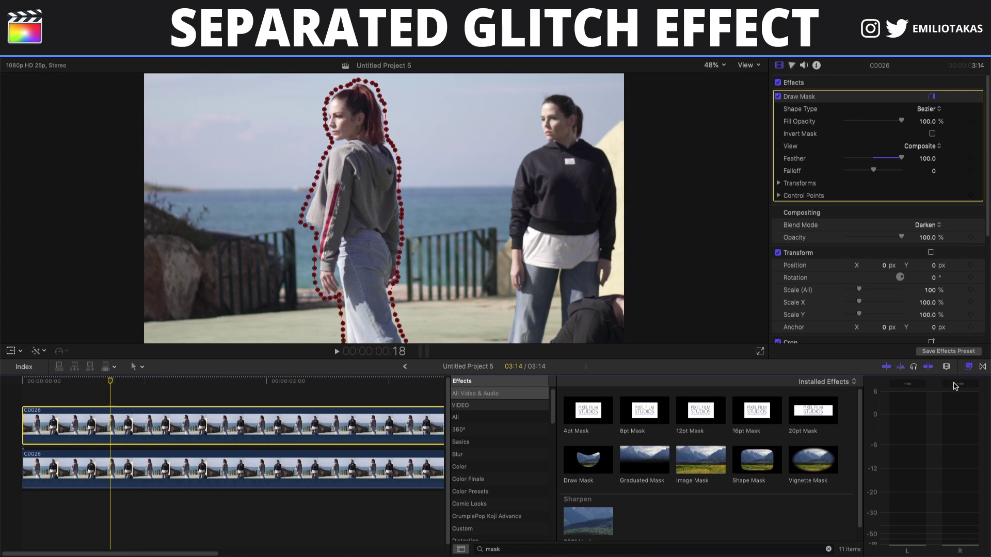
left_click(594, 547)
type("bad tv")
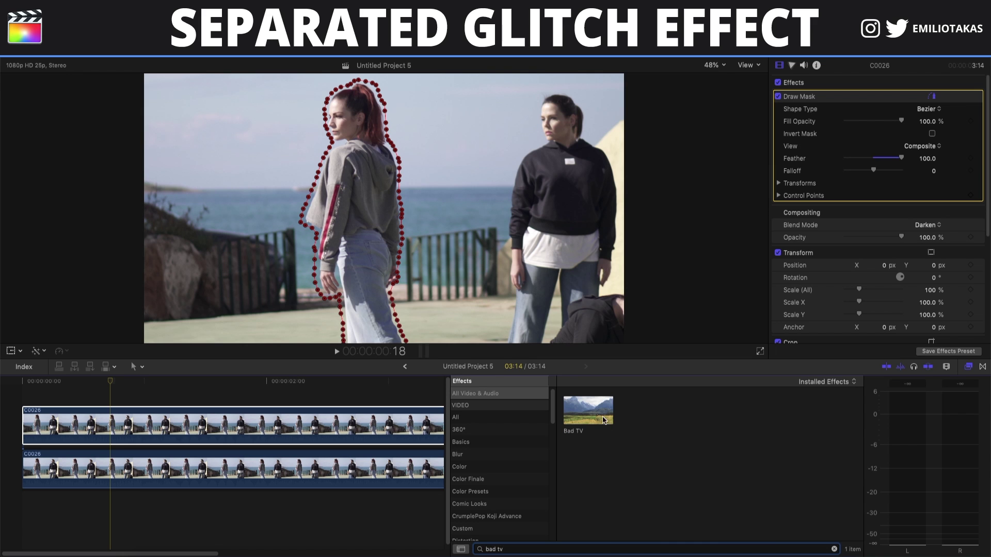
left_click_drag(588, 410, 324, 427)
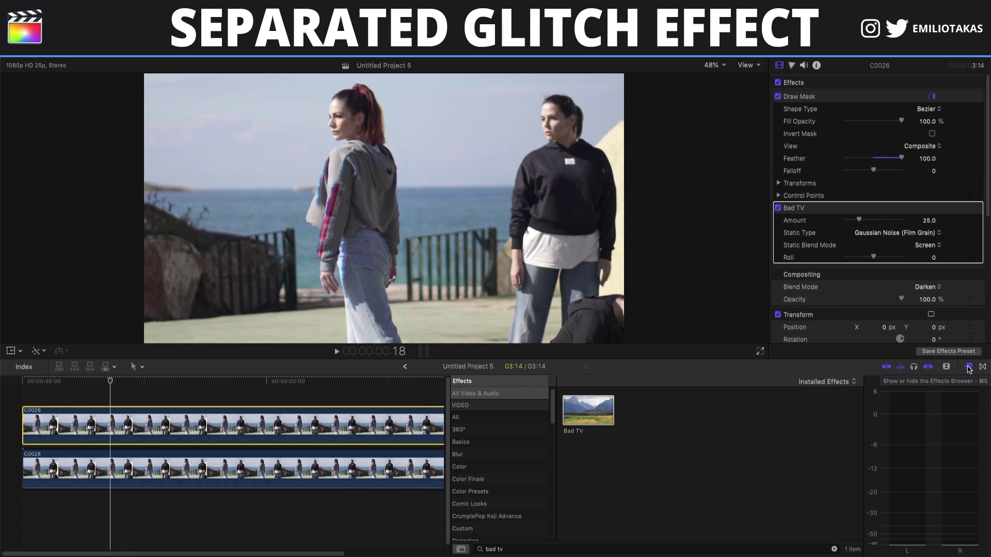
left_click(968, 368)
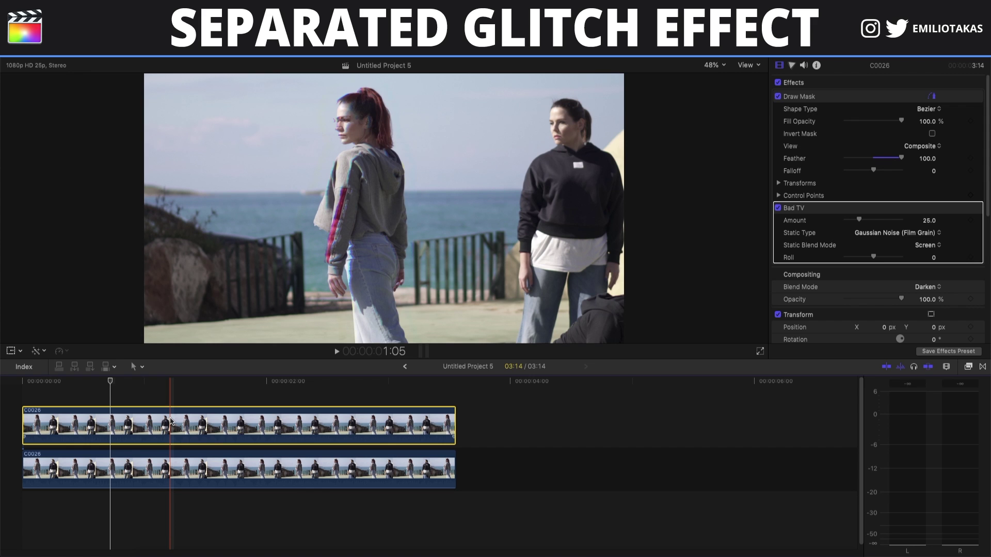
Step: Add a marker at the glitch start and set Bad TV to Amount 70 with TV static
left_click(171, 382)
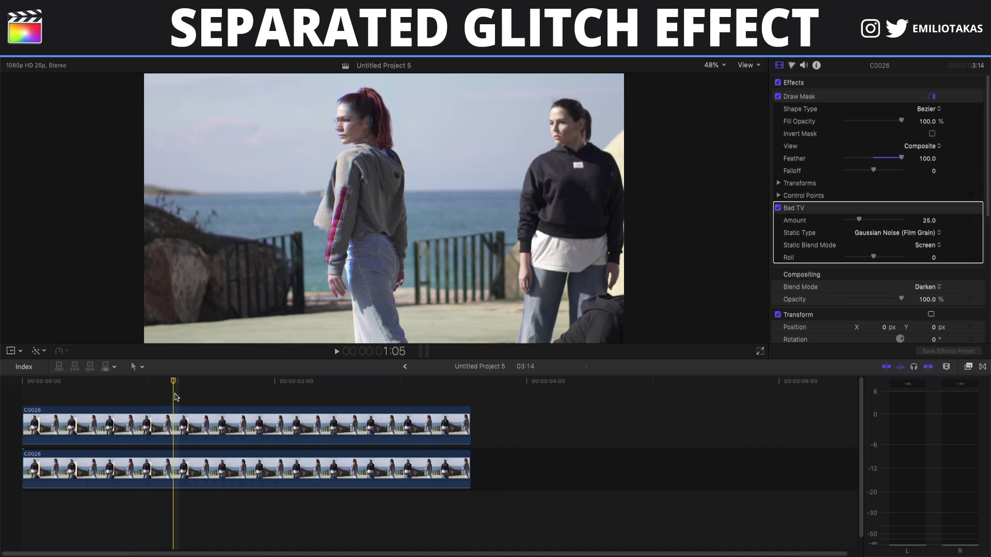
key("m")
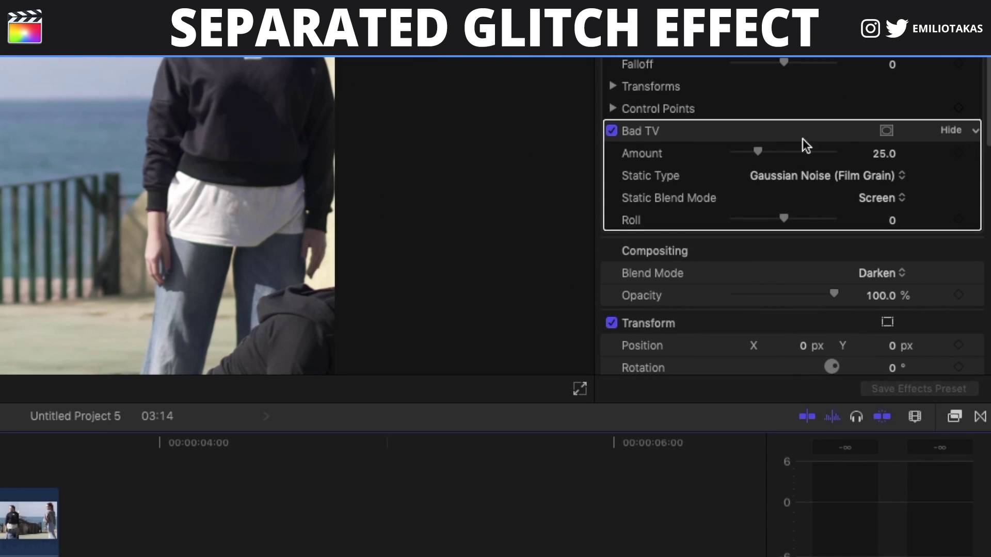
left_click(887, 154)
type("70")
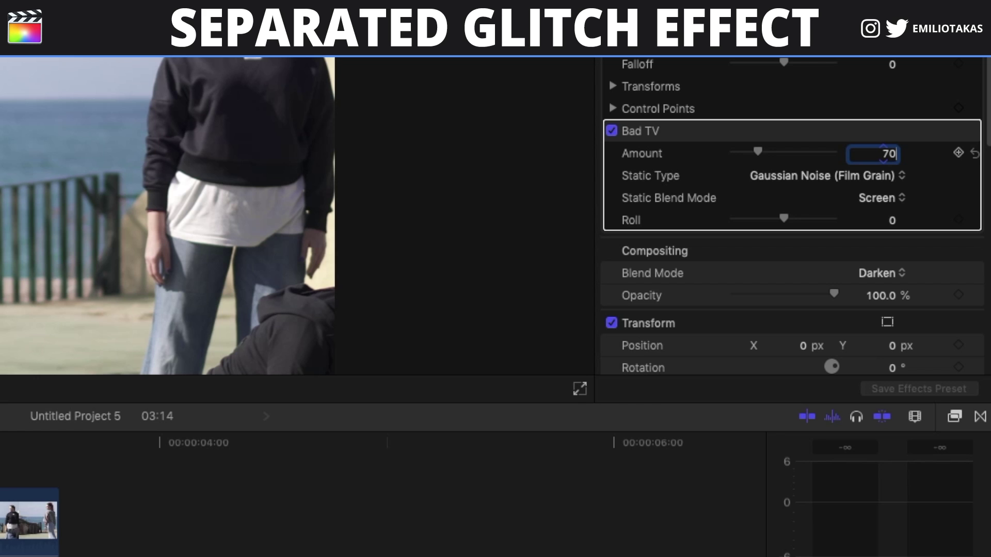
key("Return")
left_click(863, 183)
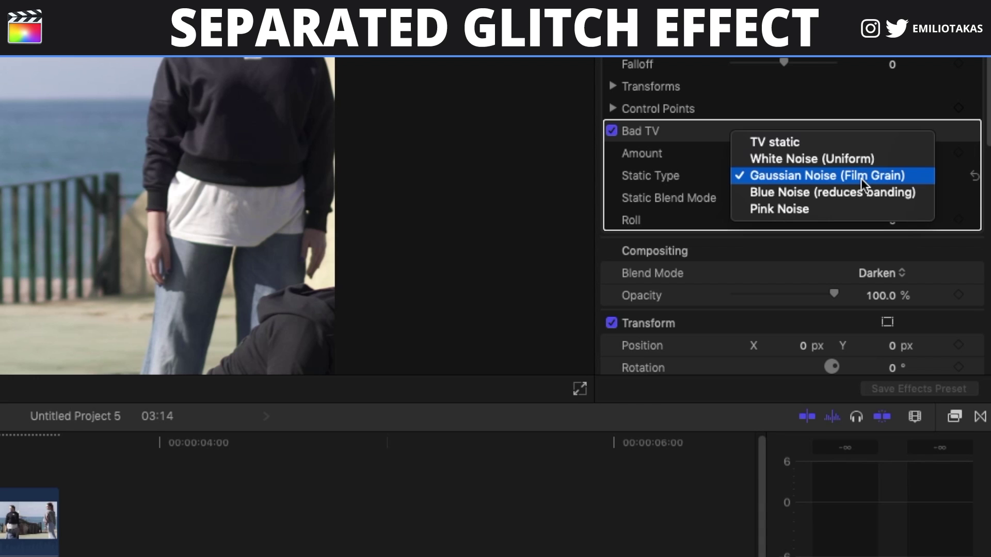
left_click(846, 145)
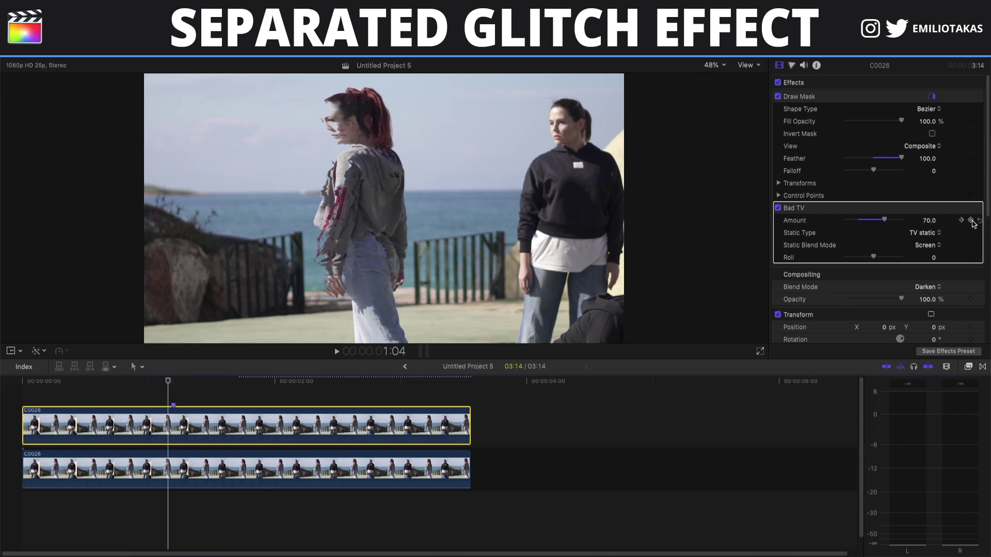
Step: Keyframe Bad TV Amount at 0 a few frames before and a few frames after the marker
key("Left")
key("Left")
key("Left")
key("Left")
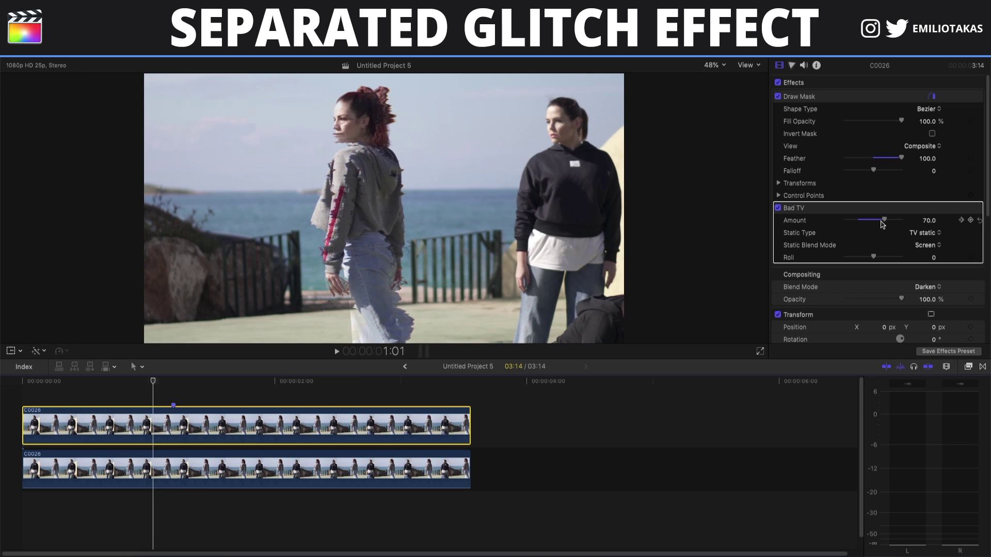
left_click_drag(886, 223, 838, 222)
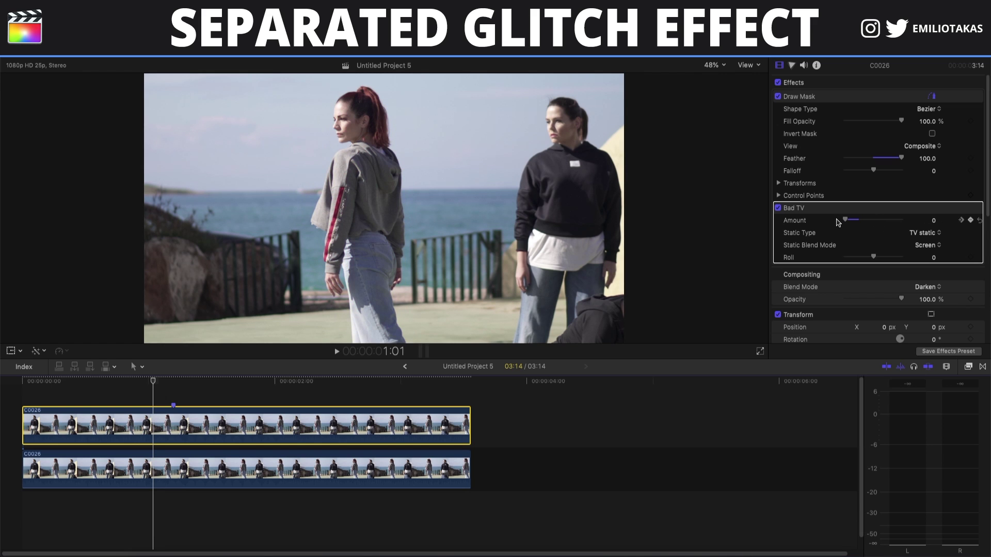
left_click(173, 401)
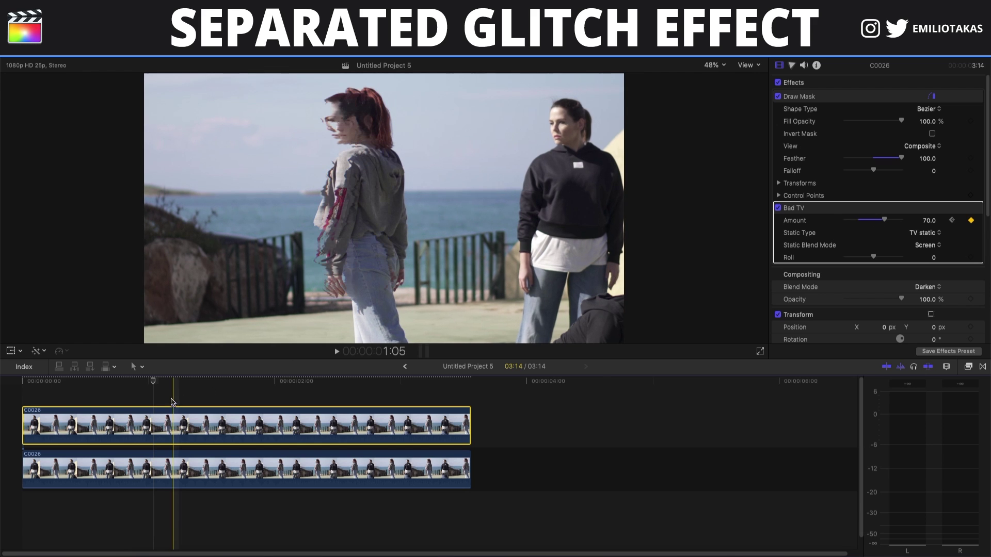
left_click(174, 414)
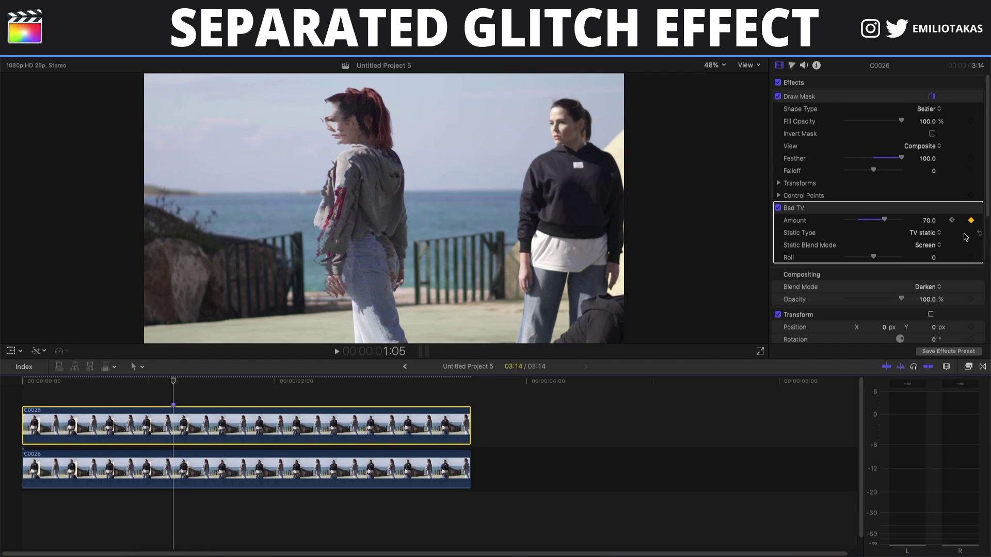
key("Right")
key("Right")
key("Right")
key("Right")
key("Right")
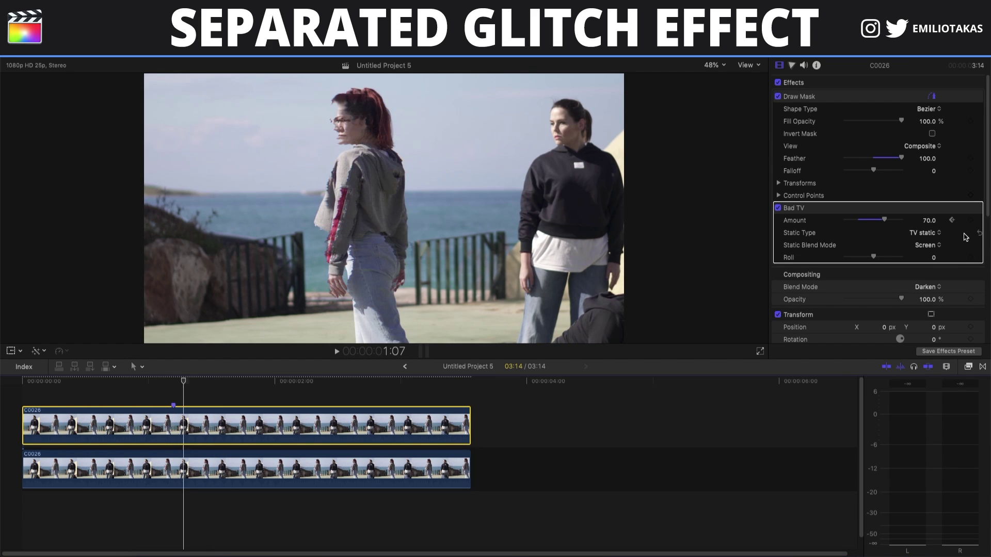
key("Right")
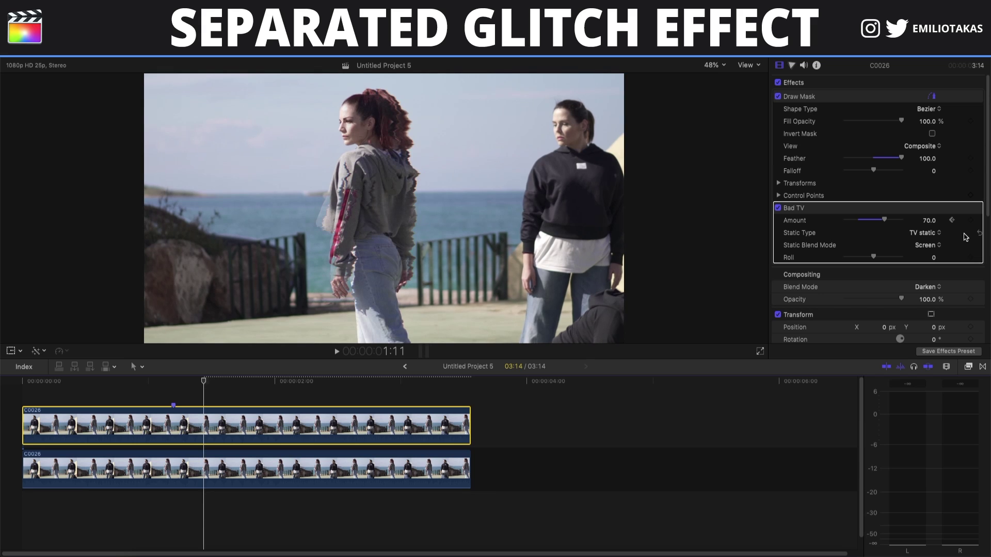
key("Right")
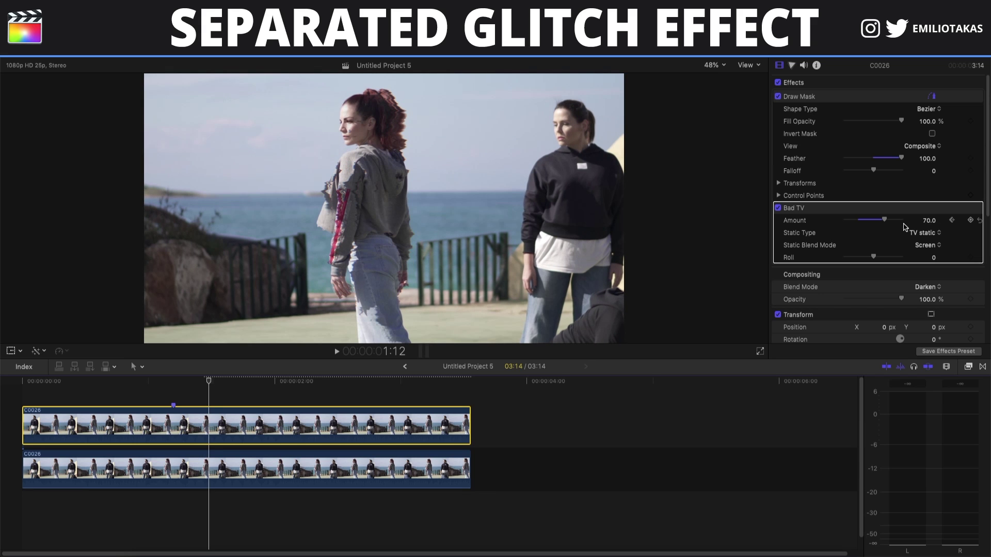
left_click_drag(883, 221, 840, 223)
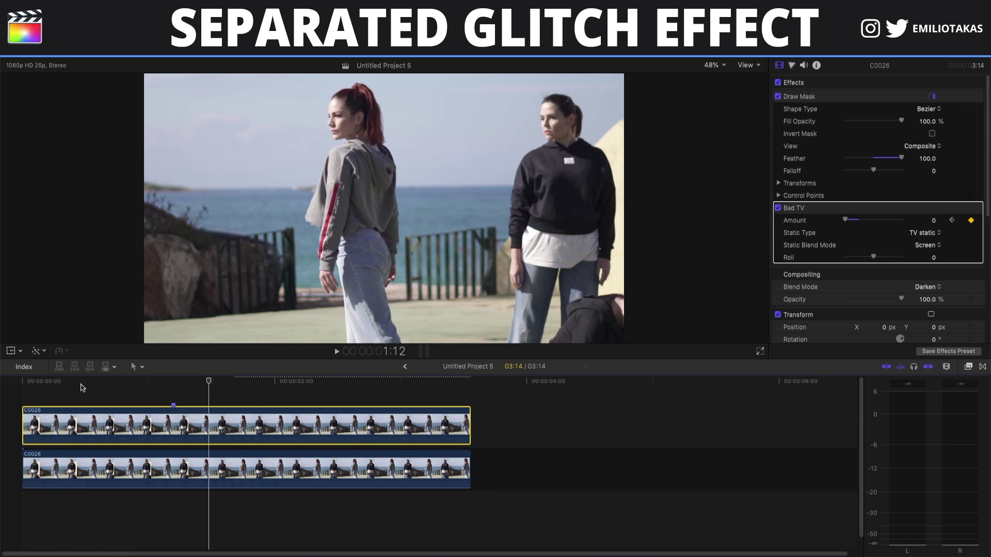
left_click(23, 400)
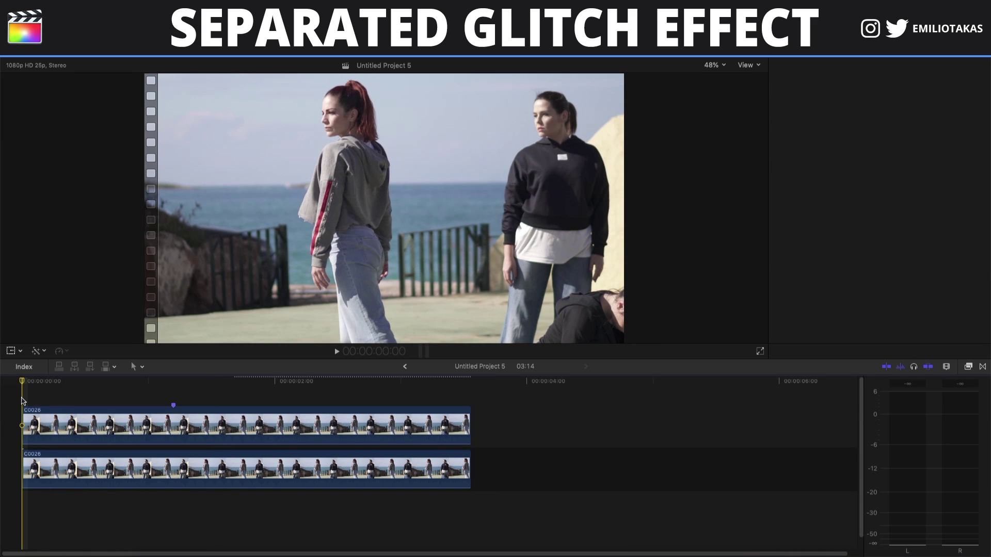
key("space")
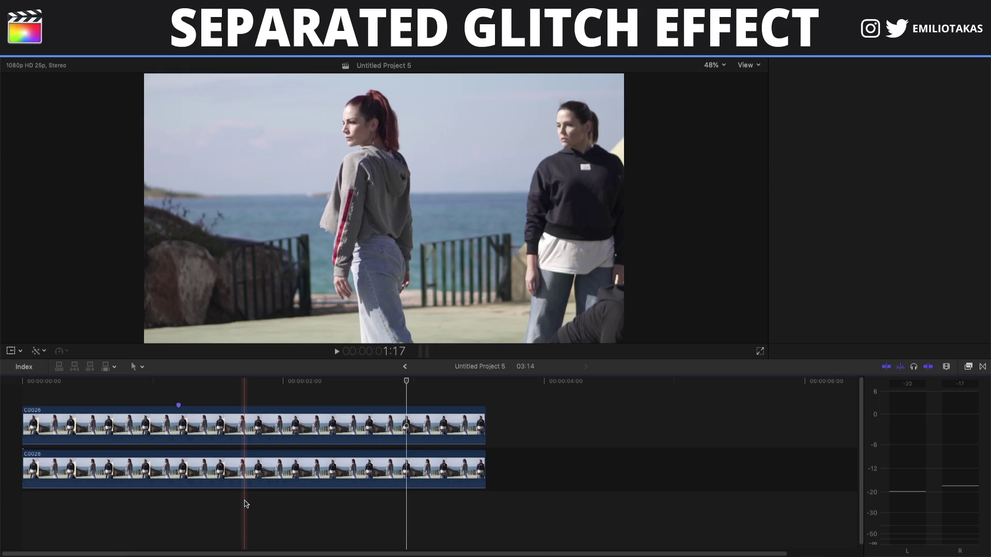
key("super+4")
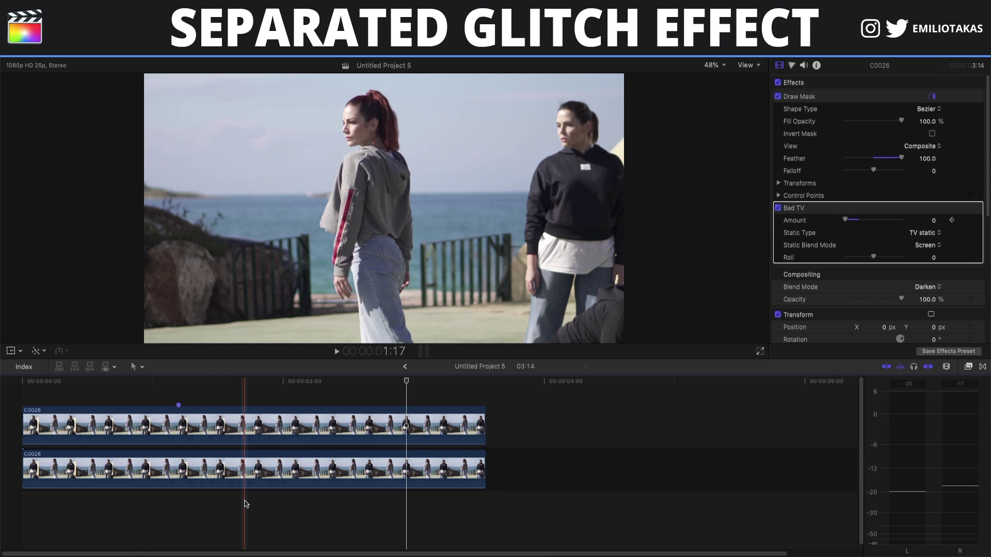
key("super+v")
Step: Slide the glitch2 sound earlier to match the glitch and play the edit from the start
left_click_drag(279, 503, 160, 503)
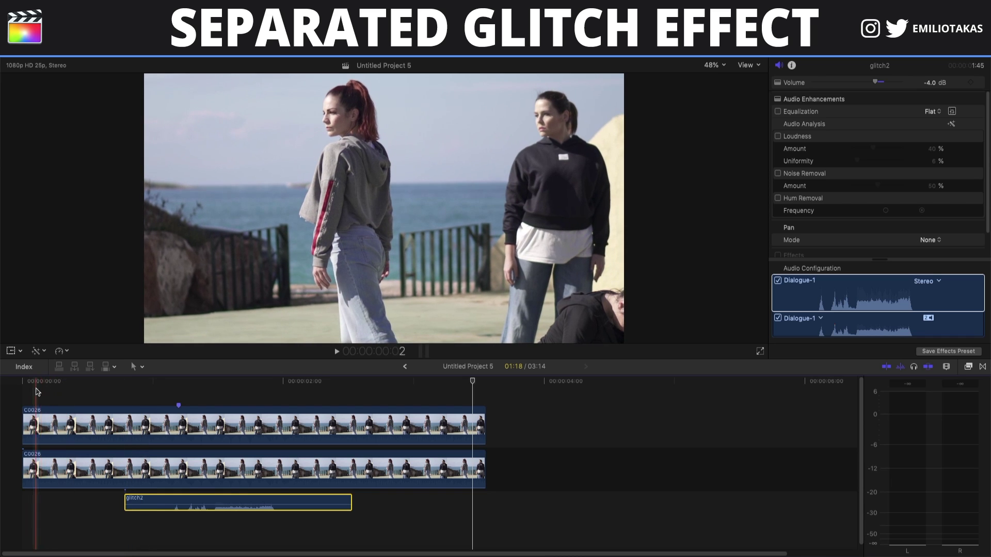
left_click(22, 397)
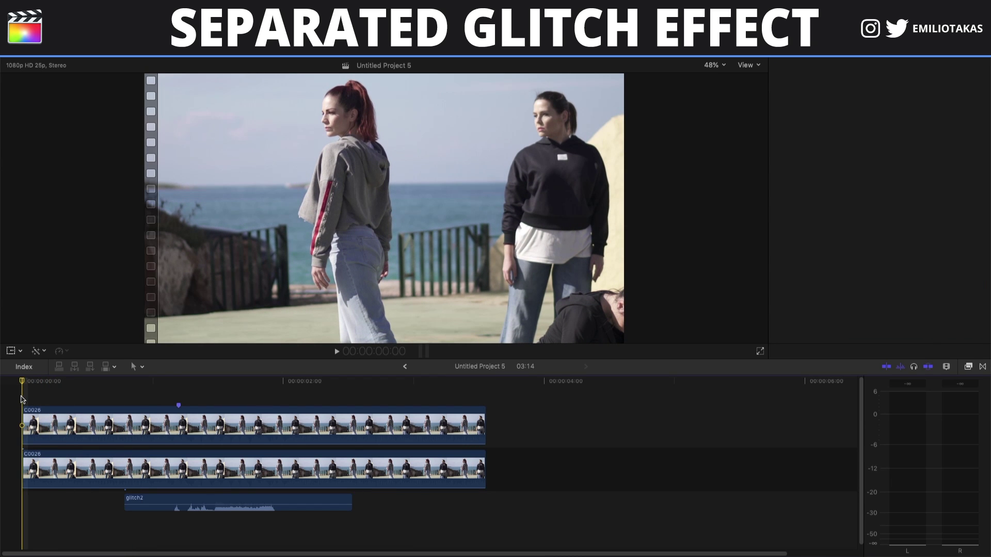
key("space")
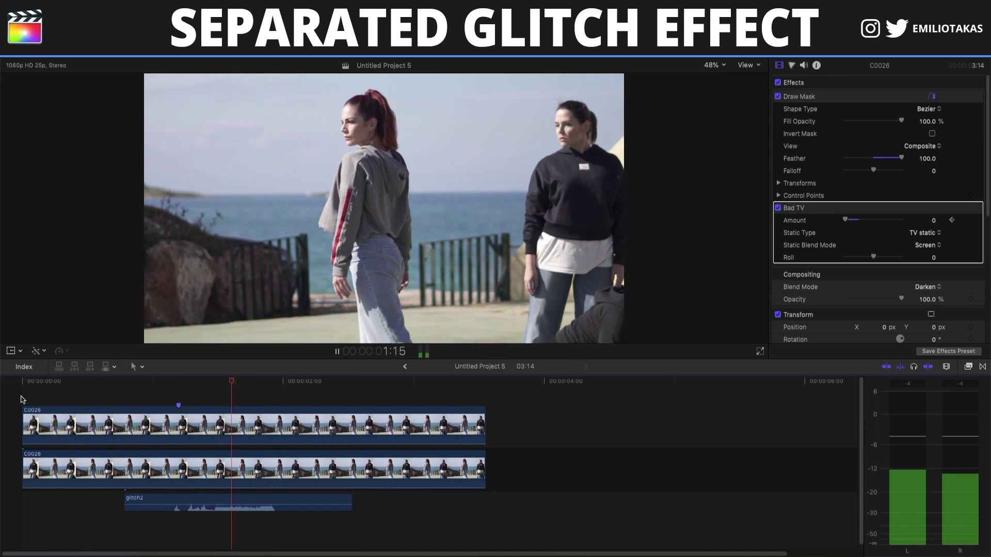